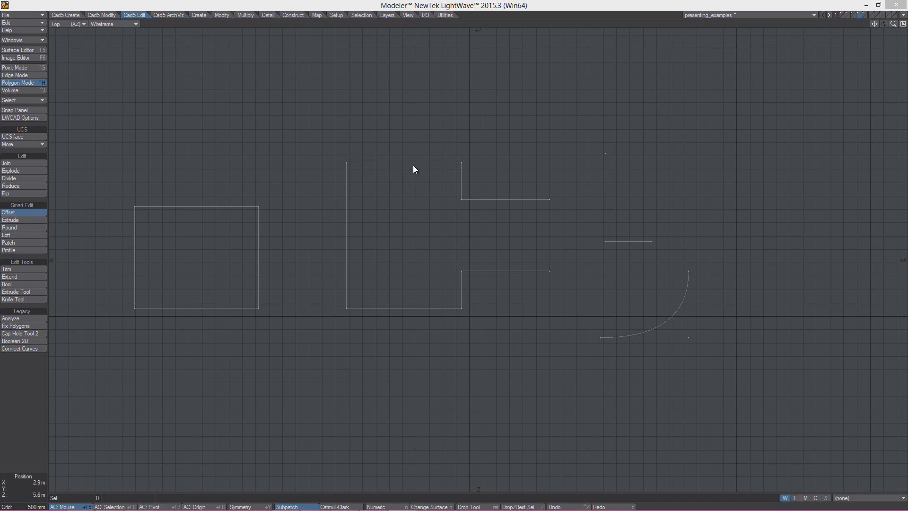
Offset the central outline's top, left and bottom edges 600 mm outward, and extend only the left and bottom offsets to 2 m
click(401, 162)
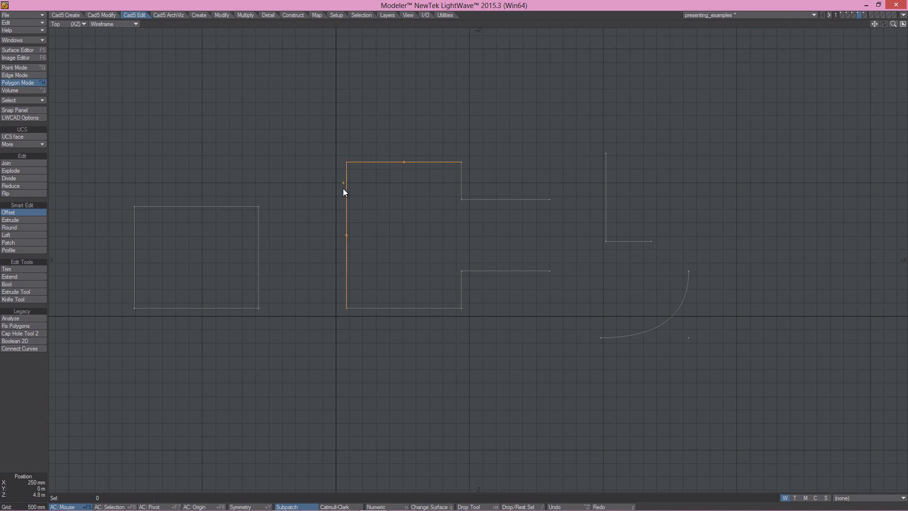
click(380, 219)
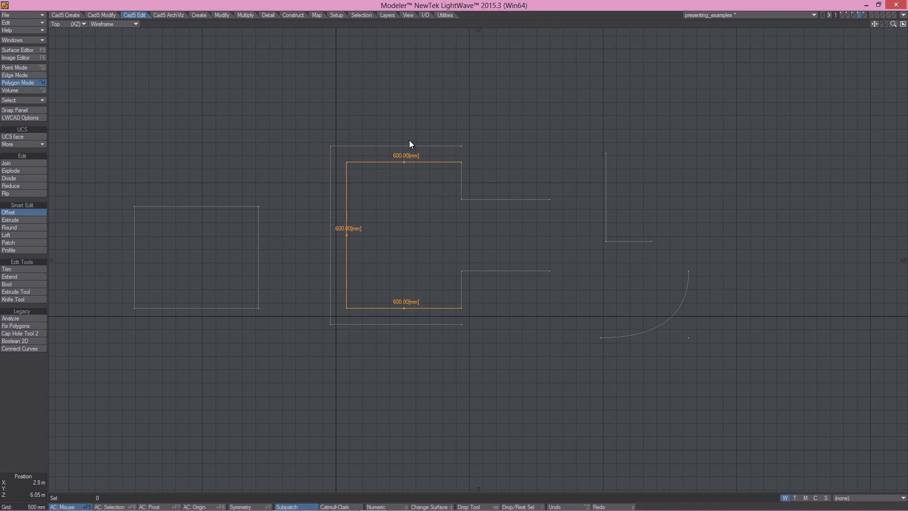
click(371, 163)
click(346, 185)
click(368, 308)
click(372, 308)
click(350, 244)
click(373, 164)
click(376, 164)
drag(404, 227, 410, 170)
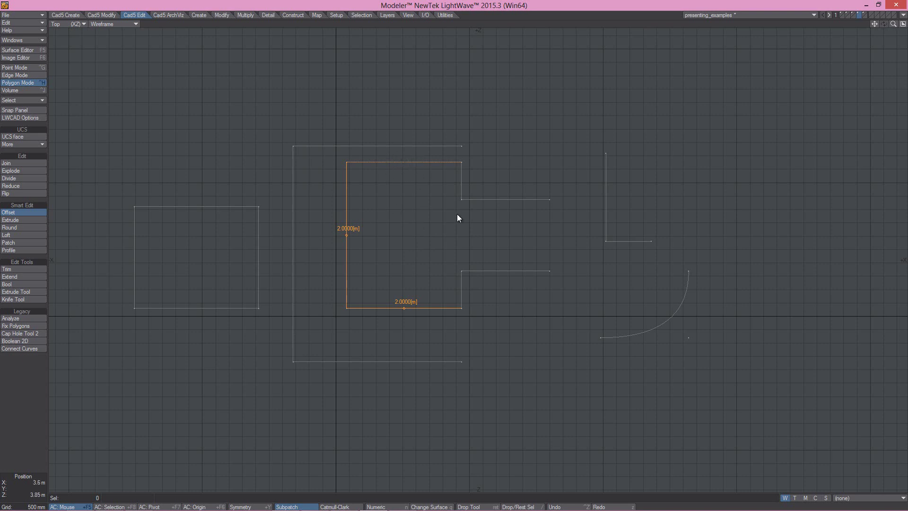
drag(435, 232, 415, 236)
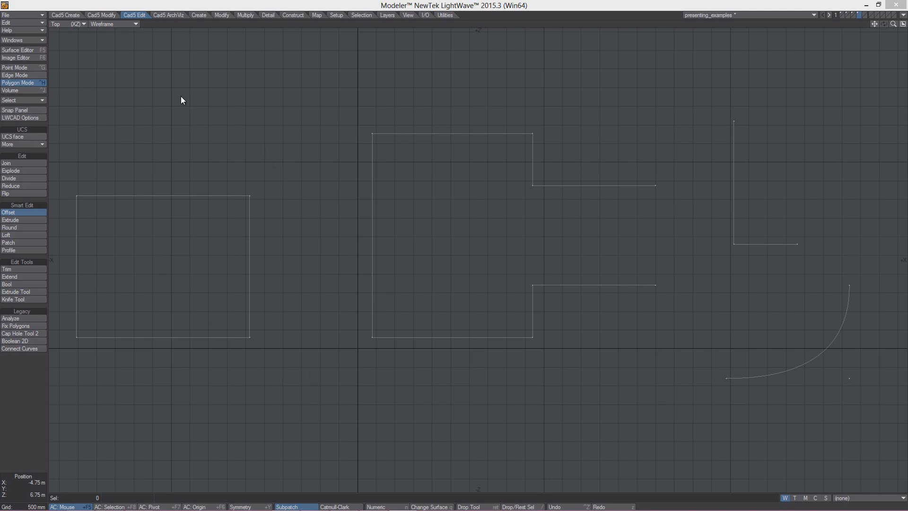
Try selecting all curves at once and only the connected central outline, clearing each selection
key(bracketright)
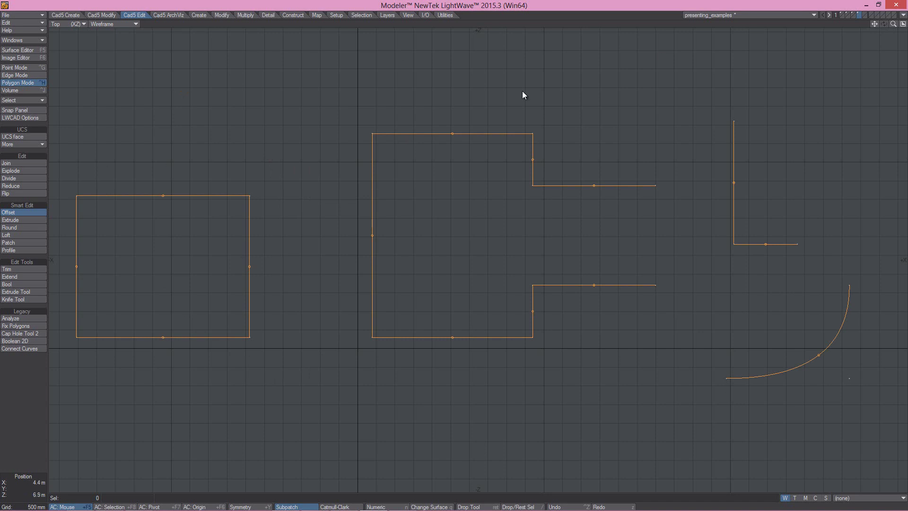
key(slash)
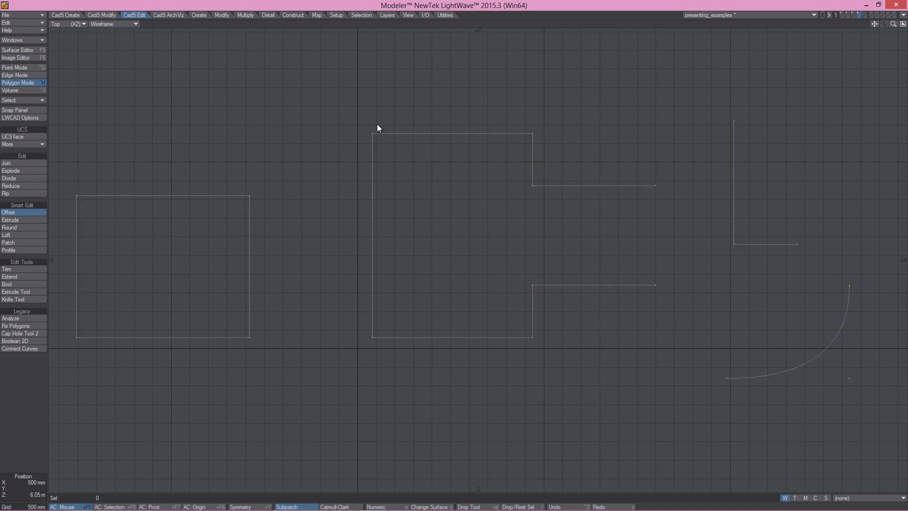
click(392, 134)
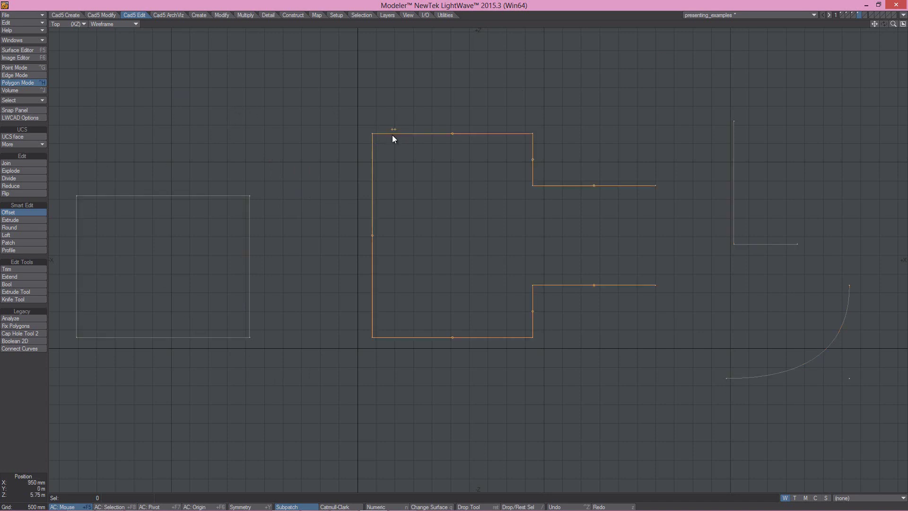
key(slash)
Show the layer with the 3D objects in a full-size perspective view and examine the spheres, plane and cylinder
click(853, 14)
key(KP_0)
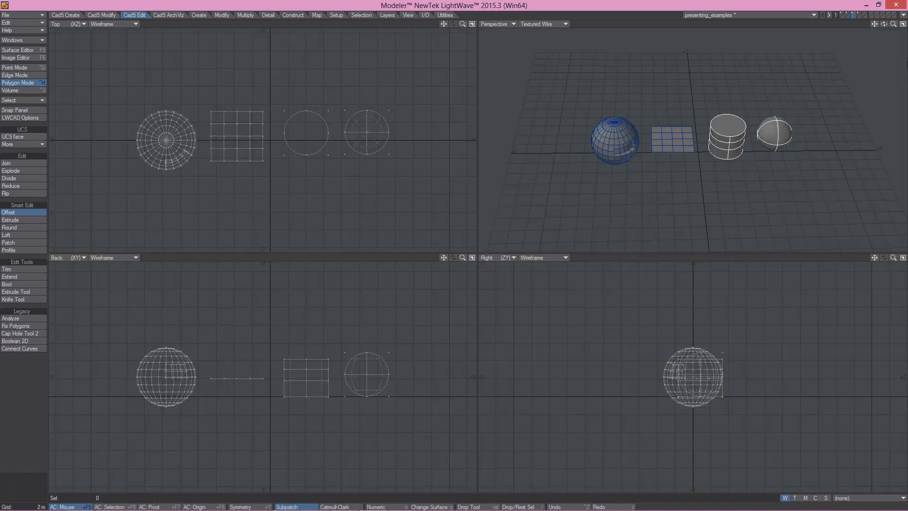
click(903, 24)
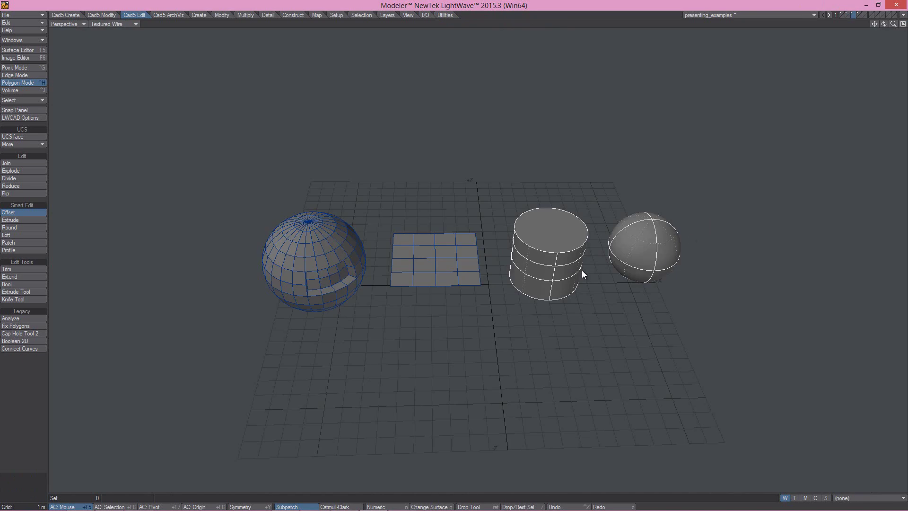
scroll(541, 261, up, 2)
alt+drag(541, 261, 577, 265)
mouse_move(534, 354)
alt+mouse_down()
mouse_move(518, 347)
mouse_move(516, 290)
alt+mouse_up()
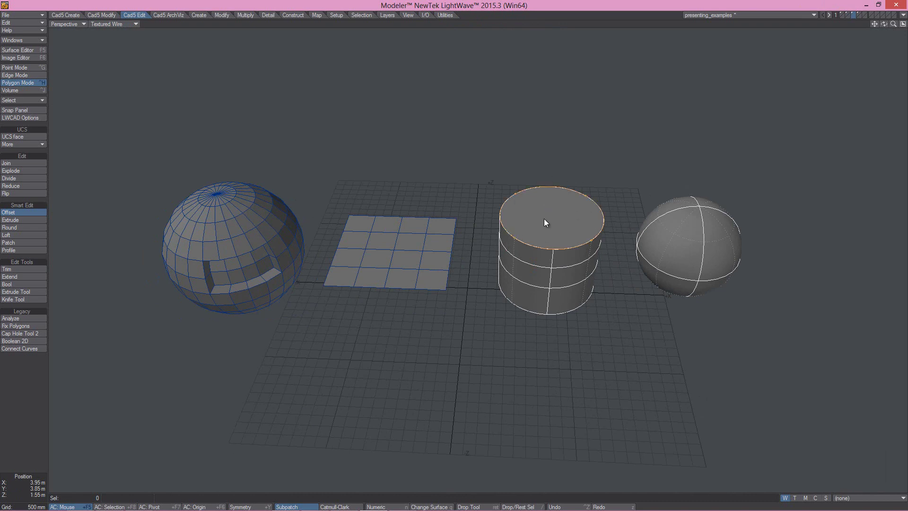
click(13, 220)
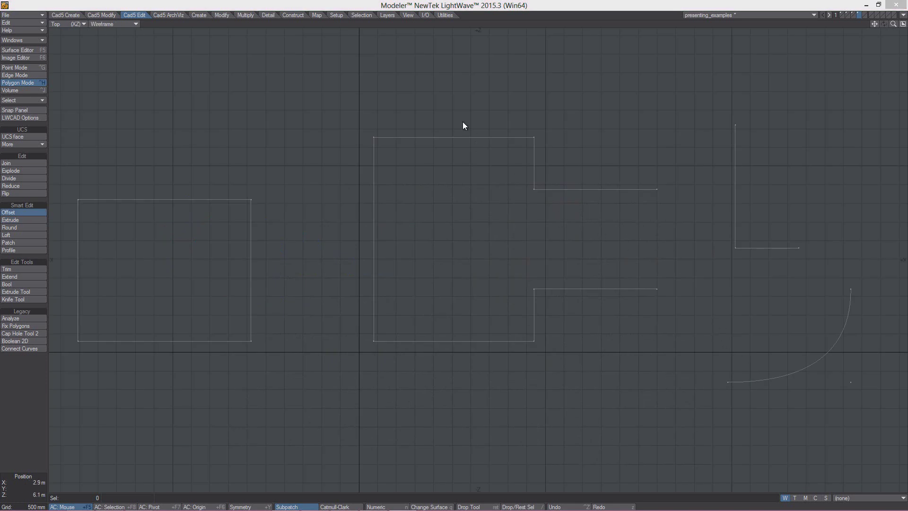
Select the central outline's top, left and bottom edges and offset them 297 mm outward using the numeric offset value
click(434, 84)
click(376, 213)
click(415, 345)
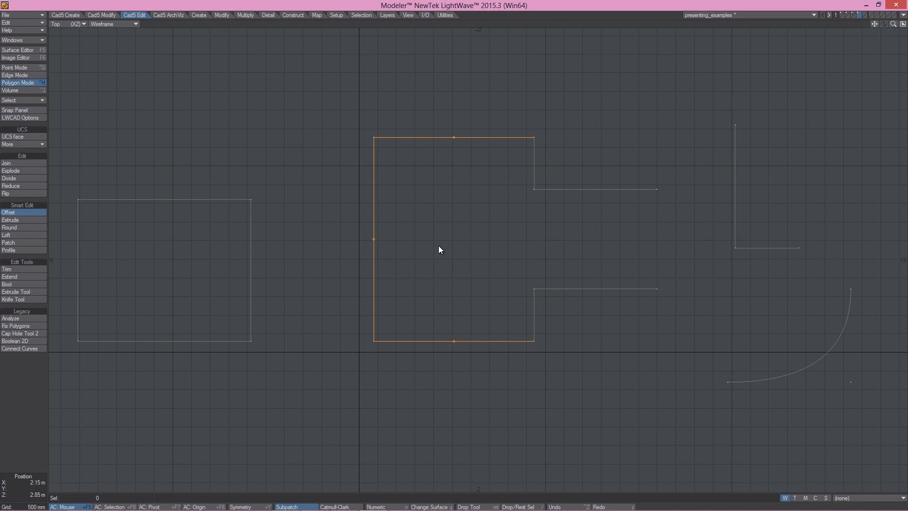
key(n)
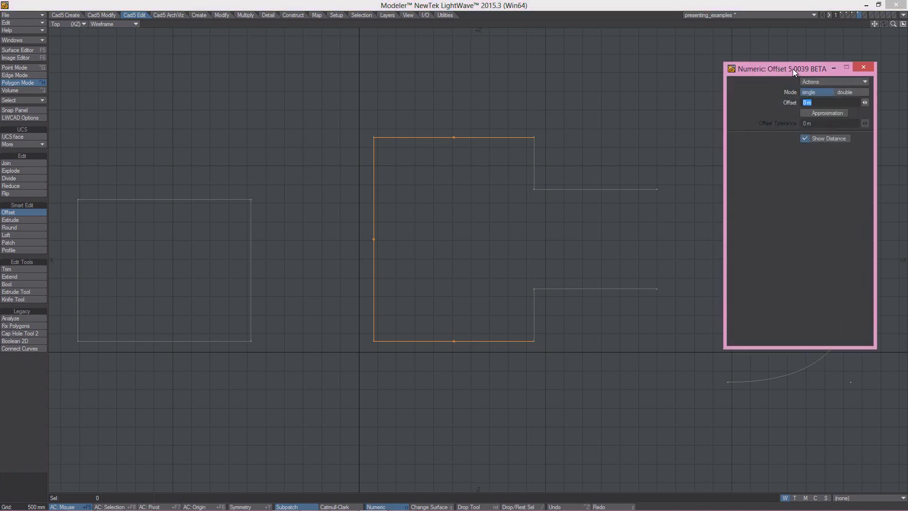
drag(865, 102, 814, 94)
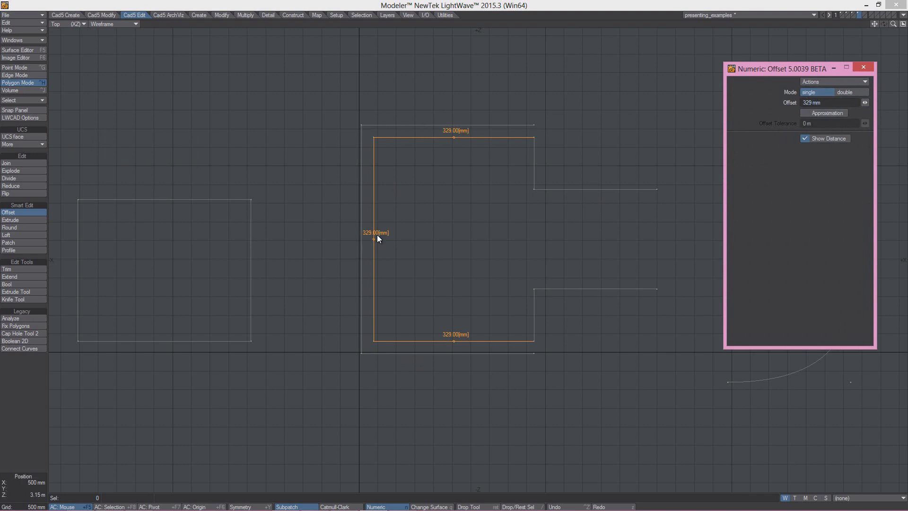
drag(867, 102, 80, 142)
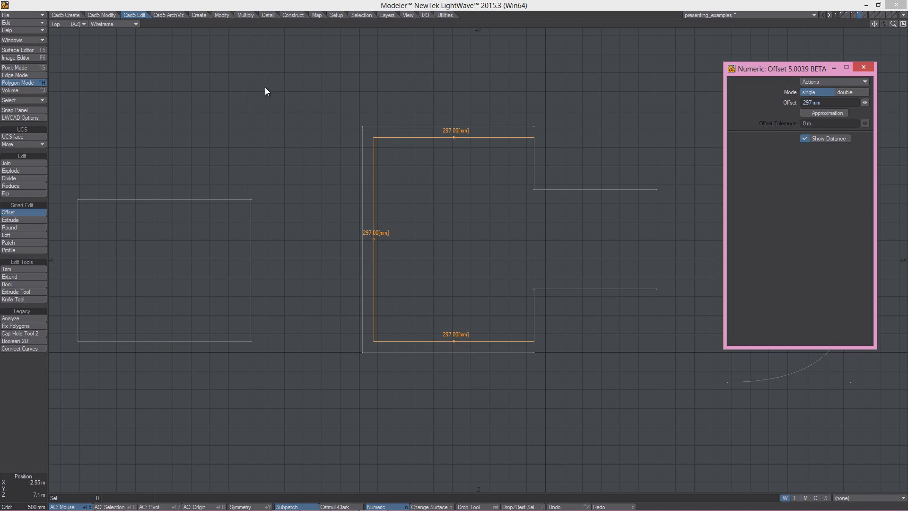
Give the selected edges individual outward offsets: 1.347 m for the top, 1.497 m for the bottom and 1.197 m for the left
drag(267, 89, 317, 95)
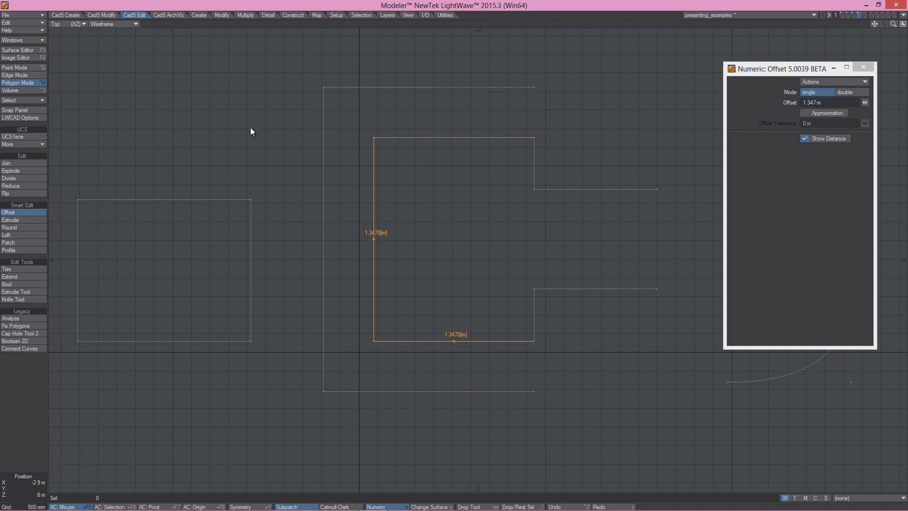
mouse_move(233, 116)
mouse_down()
mouse_move(263, 114)
mouse_move(208, 130)
mouse_move(248, 119)
mouse_move(237, 123)
mouse_up()
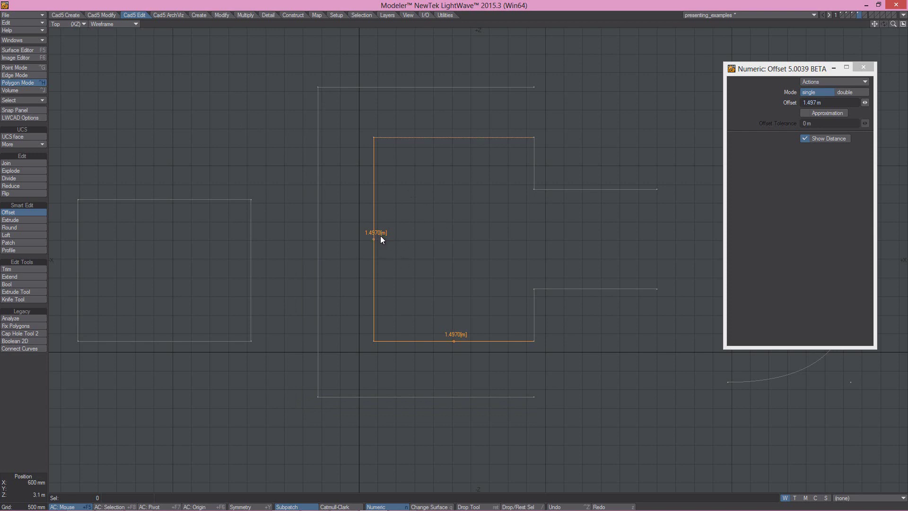
drag(373, 238, 455, 342)
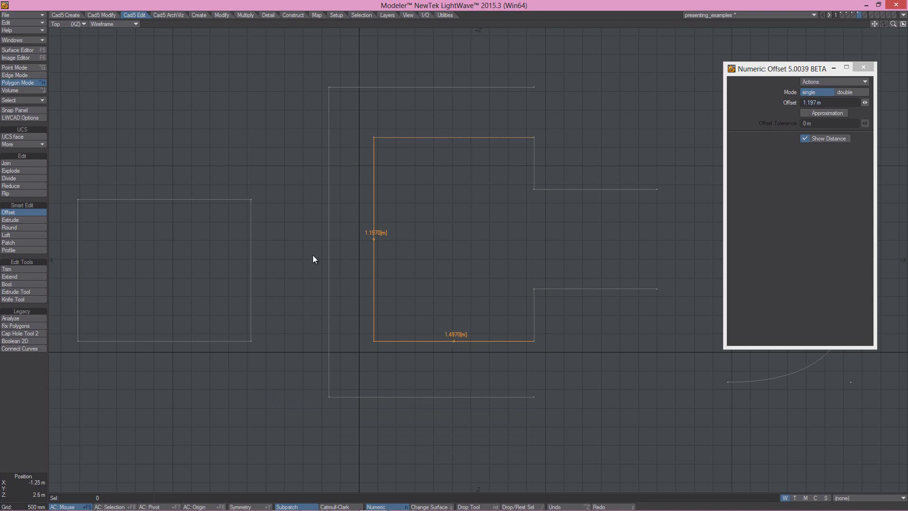